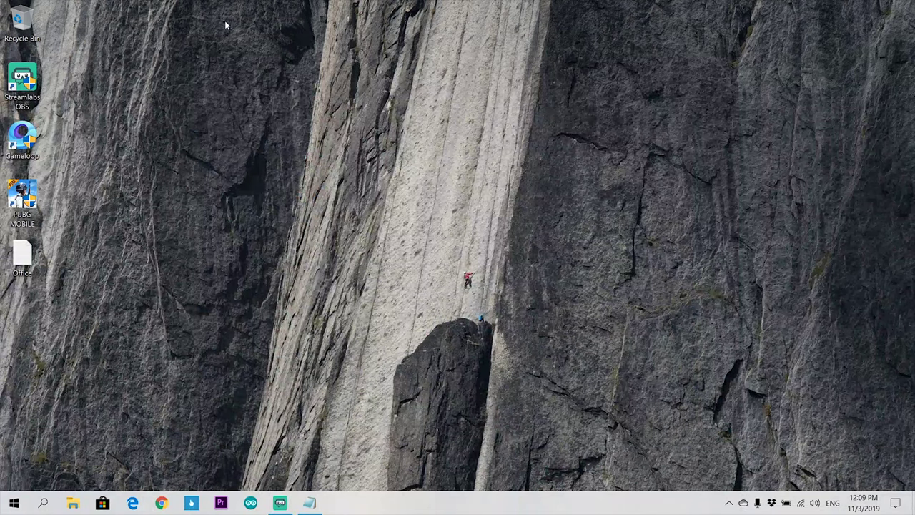
- Refresh the desktop, then copy the Office 2019 download link from the Office.txt notes
{"action": "right_click", "coordinate": [281, 132]}
{"action": "left_click", "coordinate": [342, 172]}
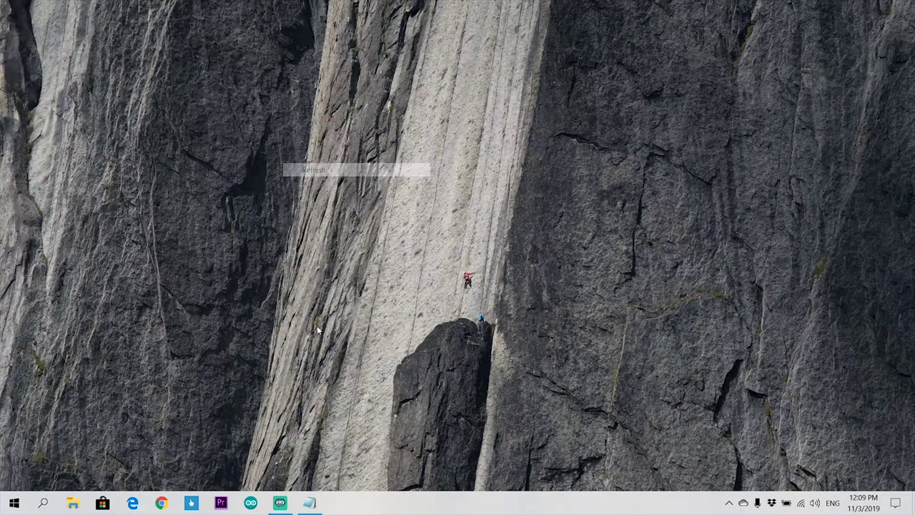
{"action": "left_click", "coordinate": [310, 502]}
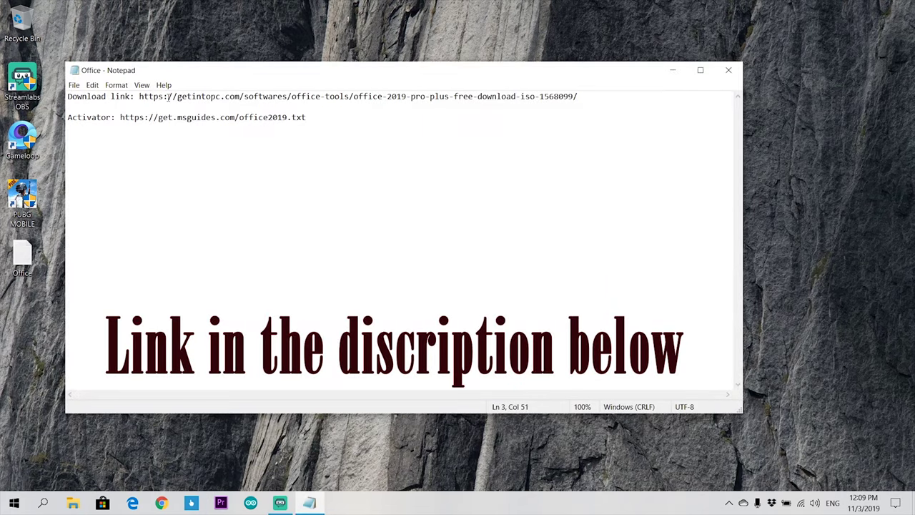
{"action": "left_click_drag", "start_coordinate": [139, 97], "coordinate": [594, 98]}
{"action": "key", "text": "ctrl+c"}
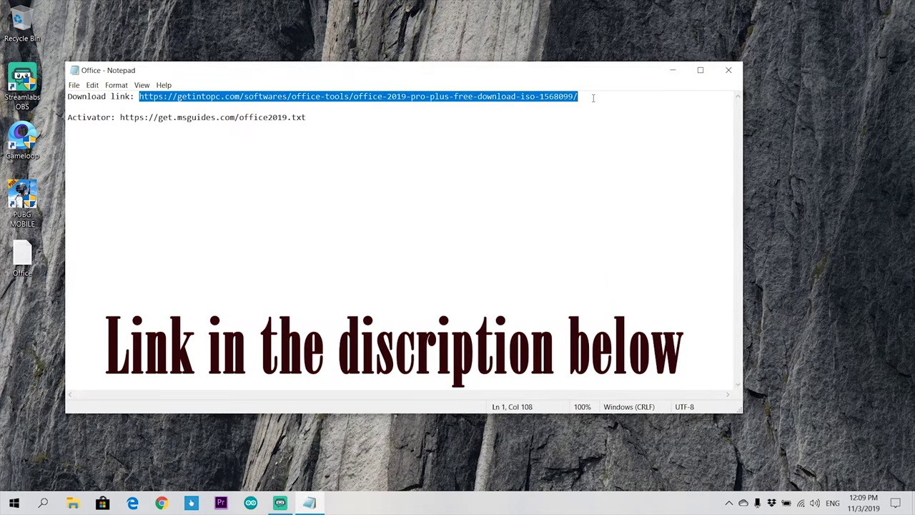
{"action": "left_click", "coordinate": [672, 70]}
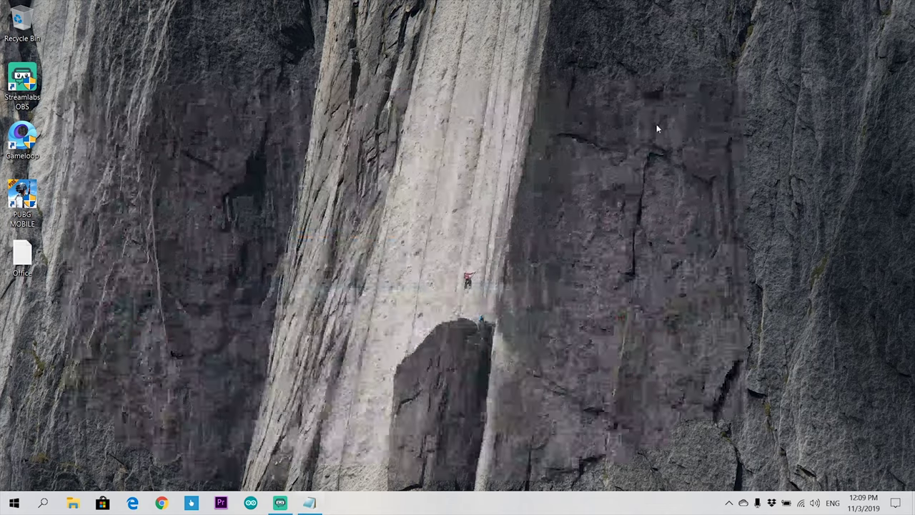
- Load the copied link in Chrome and scroll to the 32-bit and 64-bit downloads
{"action": "left_click", "coordinate": [162, 502]}
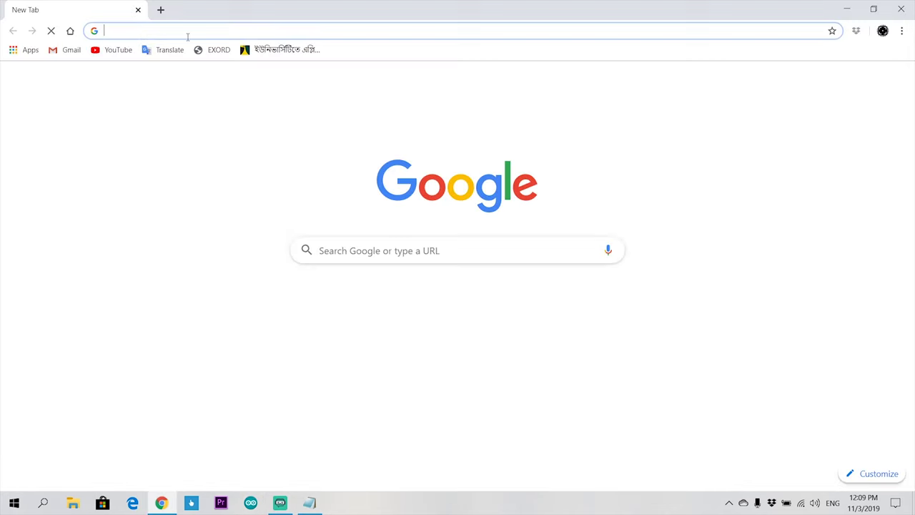
{"action": "left_click", "coordinate": [150, 30]}
{"action": "key", "text": "ctrl+v"}
{"action": "key", "text": "Return"}
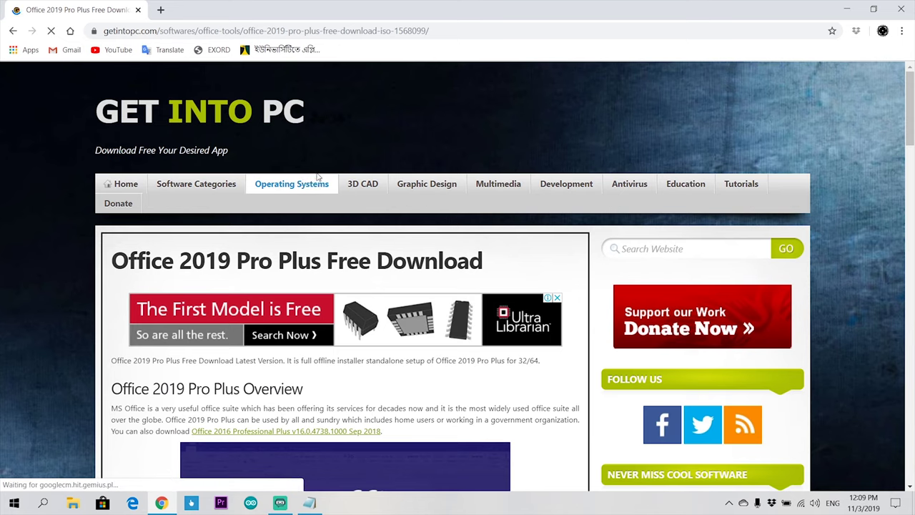
{"action": "scroll", "coordinate": [332, 156], "scroll_direction": "down", "scroll_amount": 20}
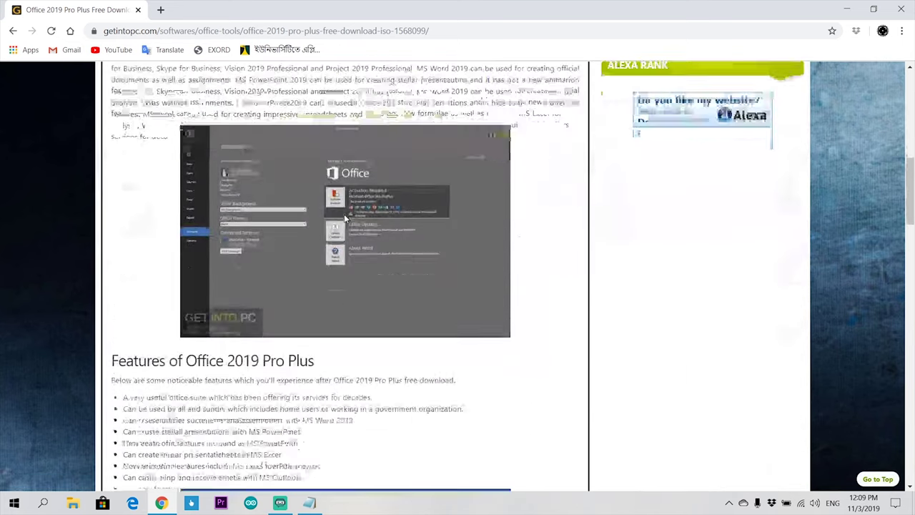
{"action": "scroll", "coordinate": [357, 215], "scroll_direction": "down", "scroll_amount": 10}
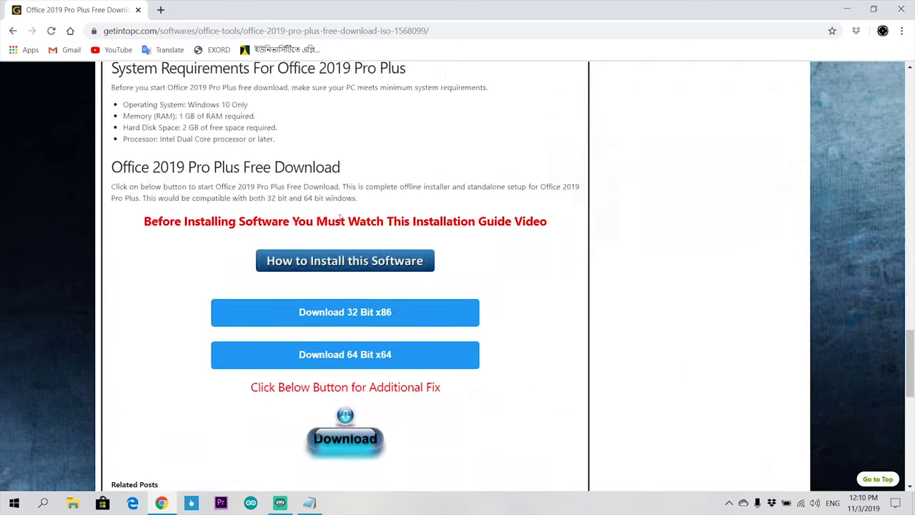
{"action": "scroll", "coordinate": [384, 192], "scroll_direction": "up", "scroll_amount": 1}
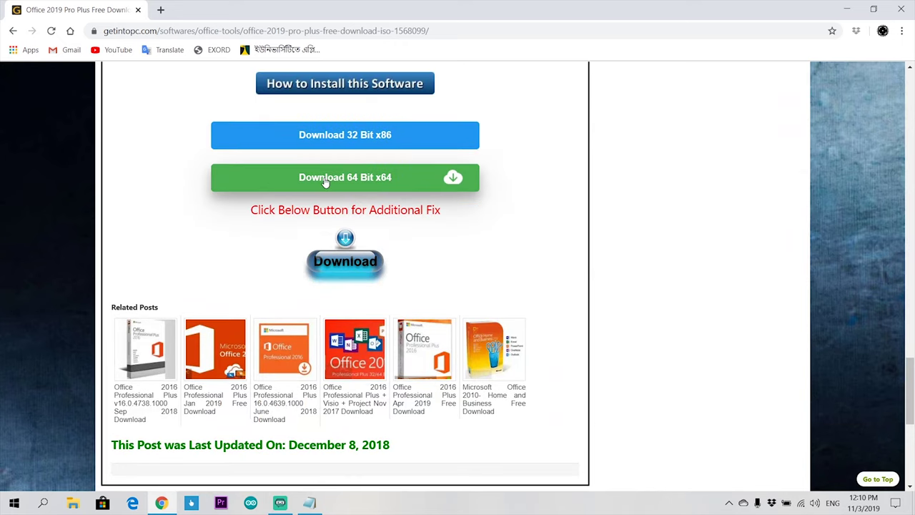
{"action": "left_click", "coordinate": [851, 14]}
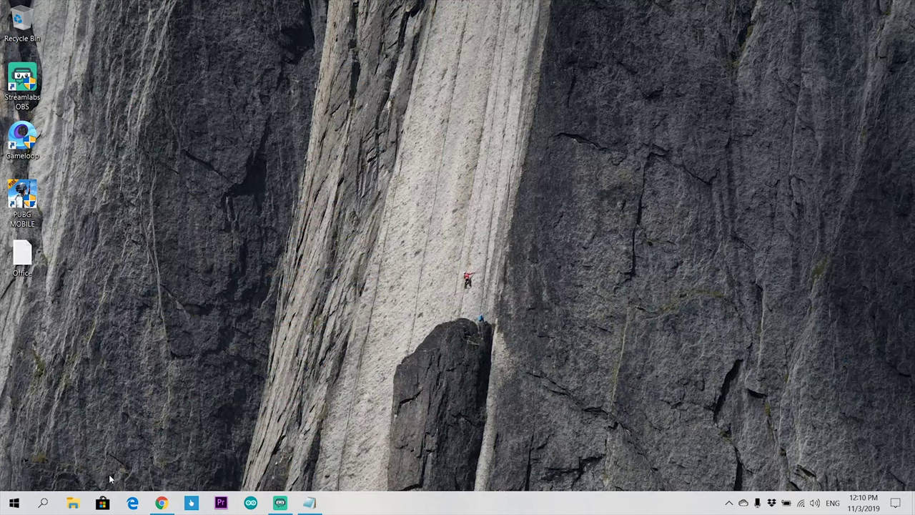
- Check This PC's properties to confirm the system type is 64-bit Windows 10
{"action": "key", "text": "super+e"}
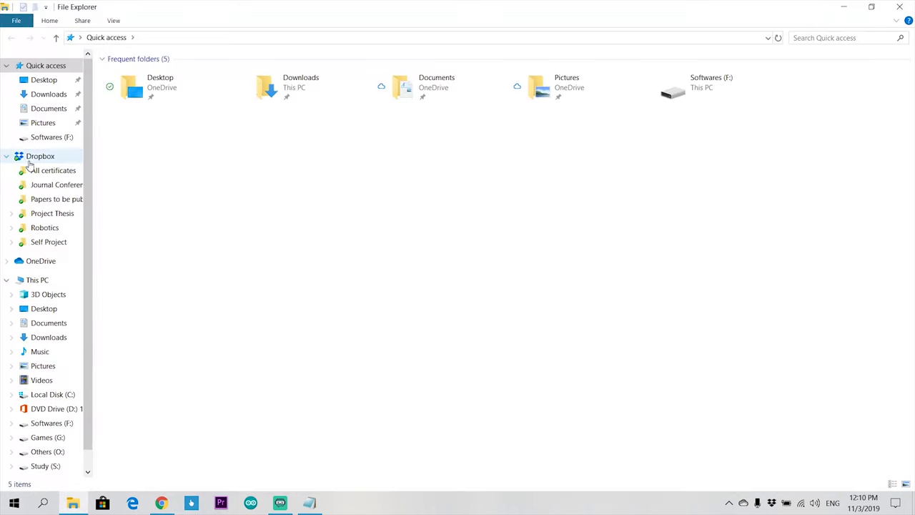
{"action": "right_click", "coordinate": [32, 280]}
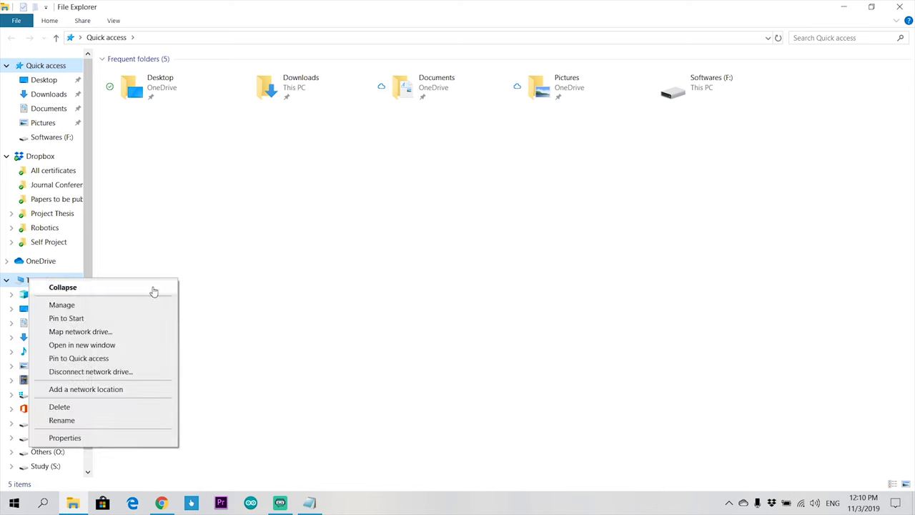
{"action": "left_click", "coordinate": [111, 439]}
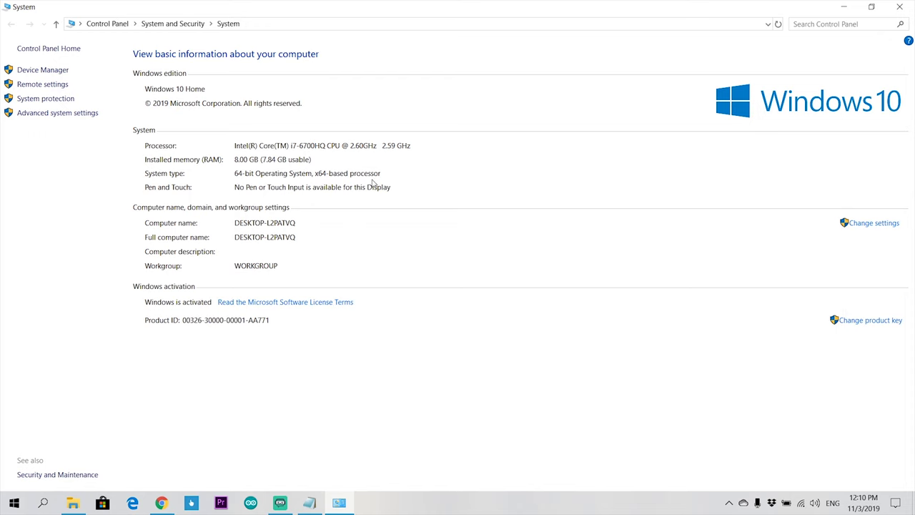
{"action": "left_click", "coordinate": [899, 7]}
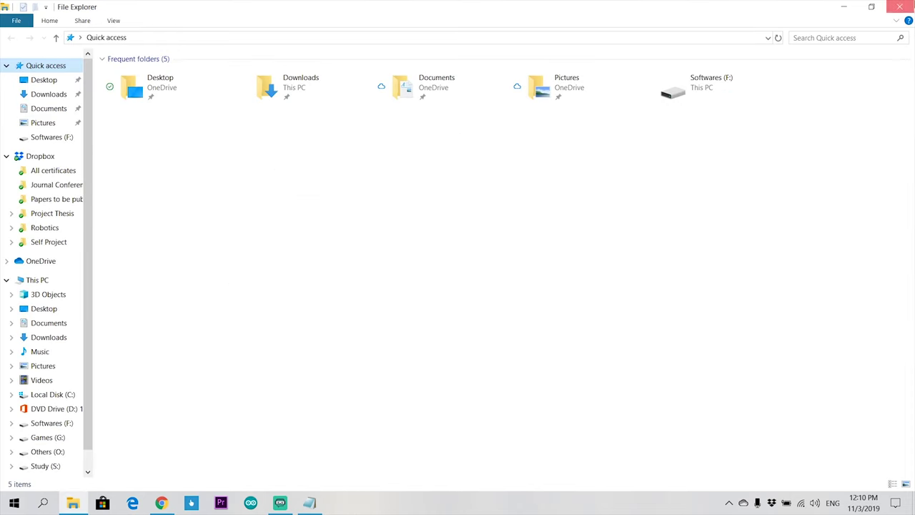
{"action": "key", "text": "super+d"}
- Turn Real-time protection off in Windows Security's virus and threat protection settings
{"action": "left_click", "coordinate": [161, 503]}
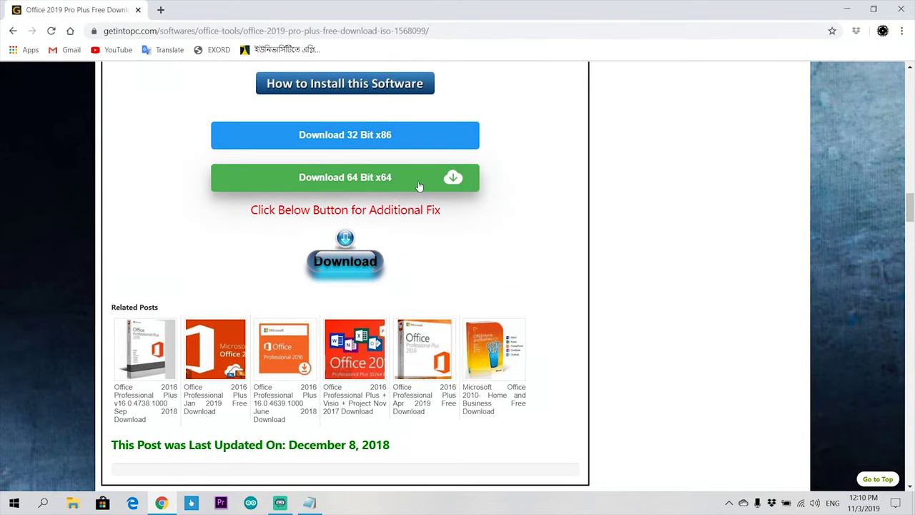
{"action": "left_click", "coordinate": [846, 9]}
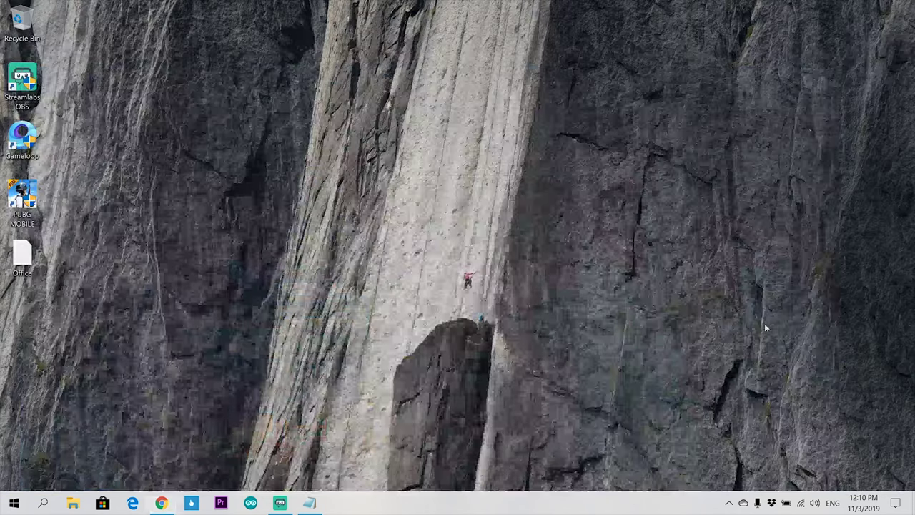
{"action": "left_click", "coordinate": [730, 503]}
{"action": "left_click", "coordinate": [717, 479]}
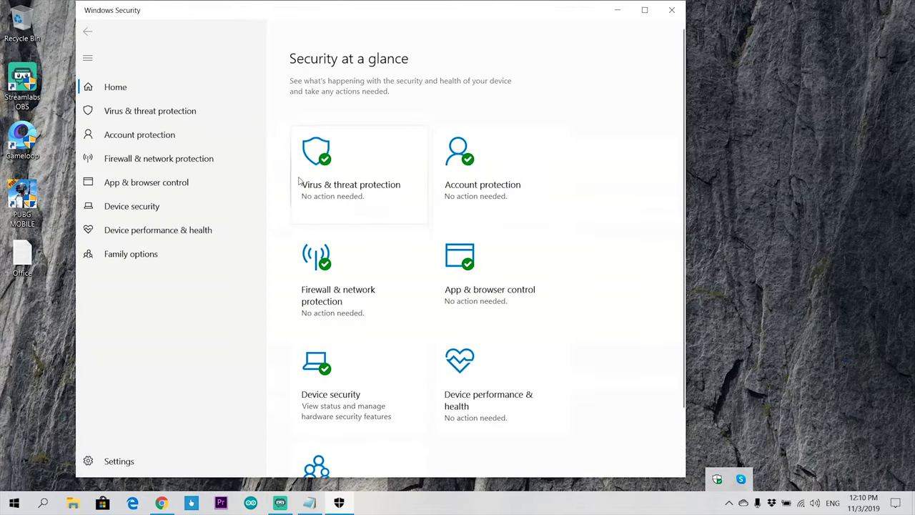
{"action": "left_click", "coordinate": [351, 172]}
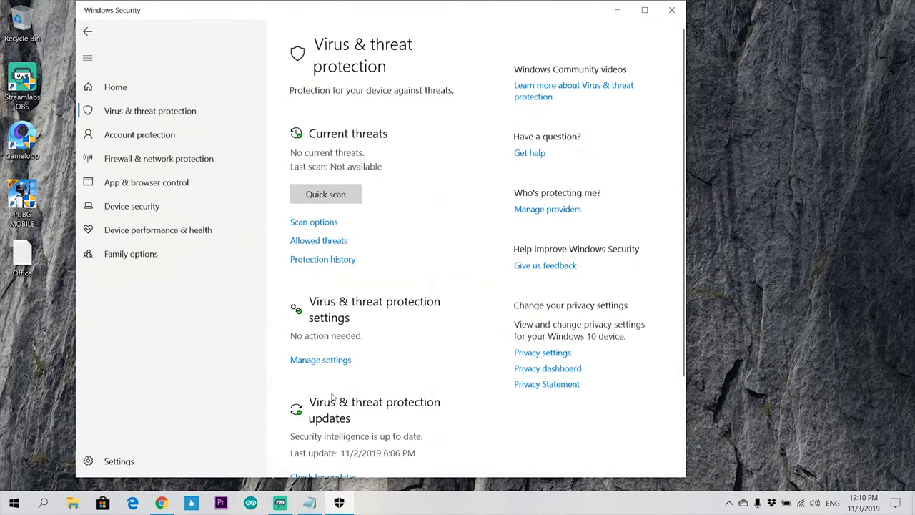
{"action": "left_click", "coordinate": [326, 360]}
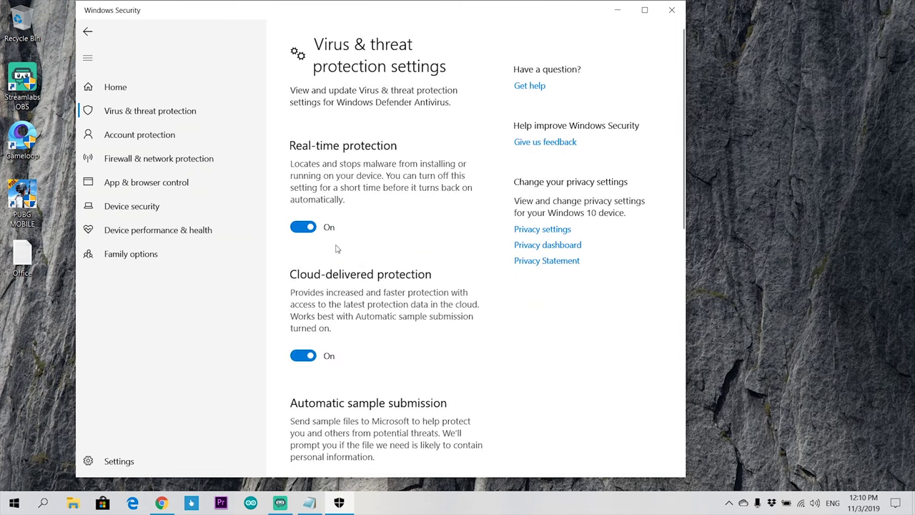
{"action": "left_click", "coordinate": [301, 226]}
{"action": "key", "text": "alt+F4"}
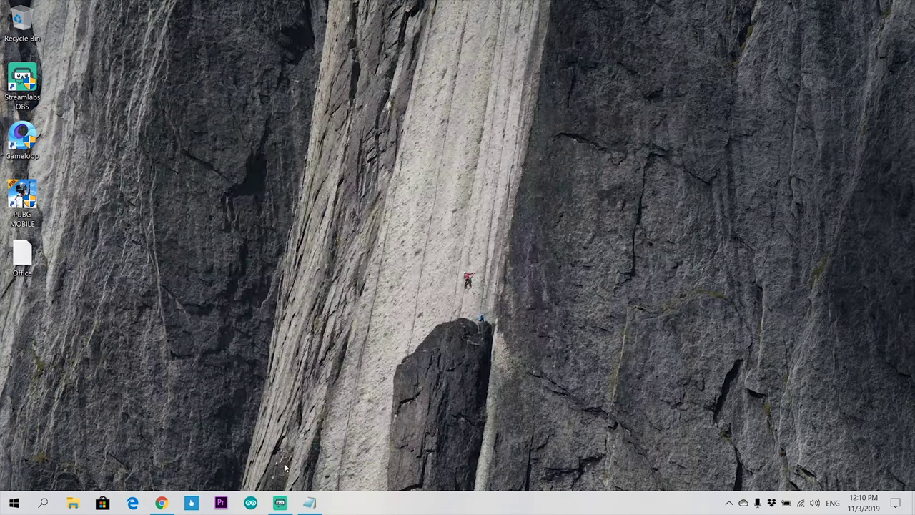
- Start the 3.1 GB Download 64 Bit x64 Office zip from the getintopc page
{"action": "left_click", "coordinate": [176, 504]}
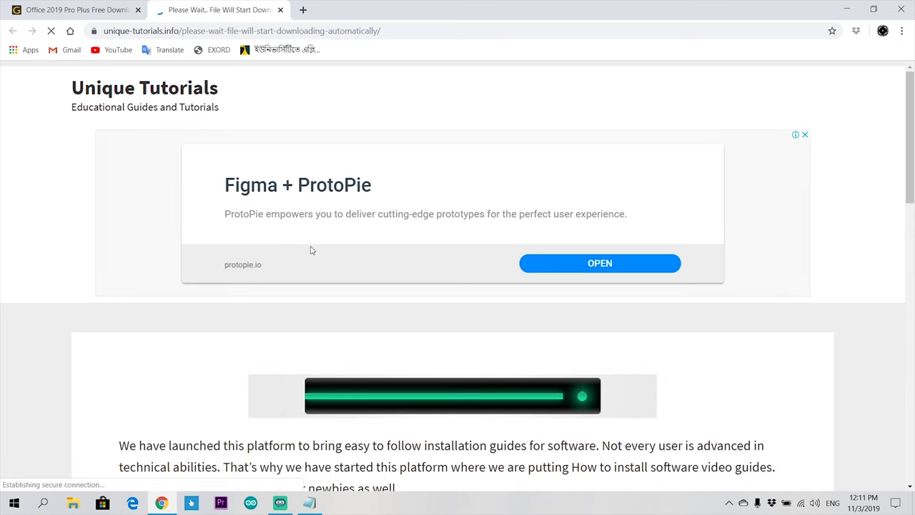
{"action": "scroll", "coordinate": [310, 300], "scroll_direction": "down", "scroll_amount": 2}
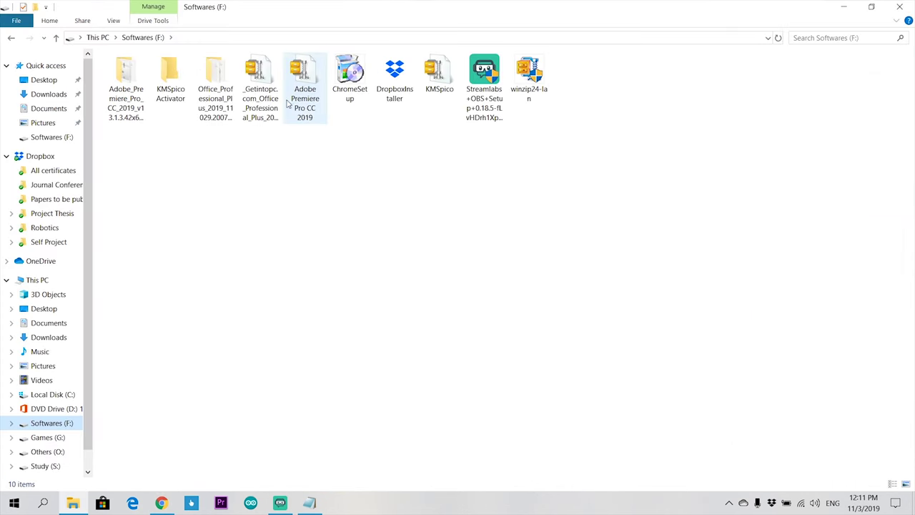
- Open the downloaded Office zip archive in the zip program
{"action": "left_click", "coordinate": [262, 85]}
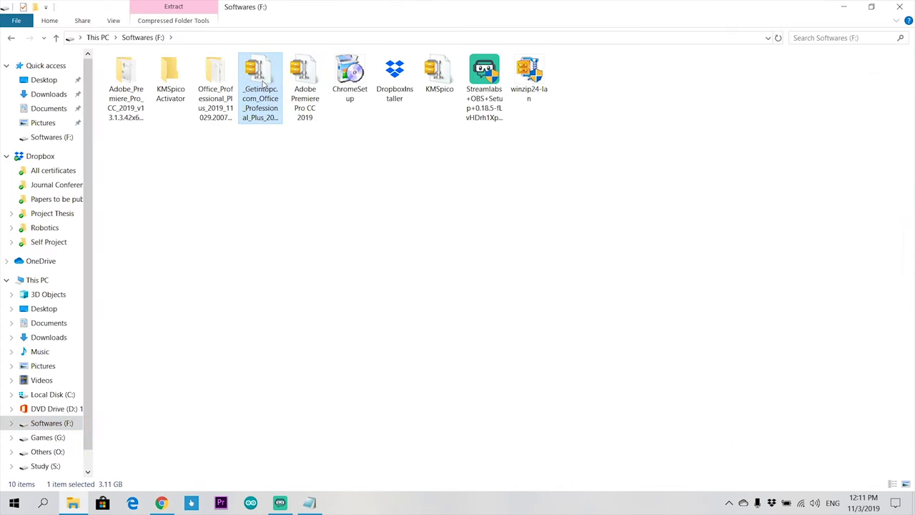
{"action": "right_click", "coordinate": [264, 79]}
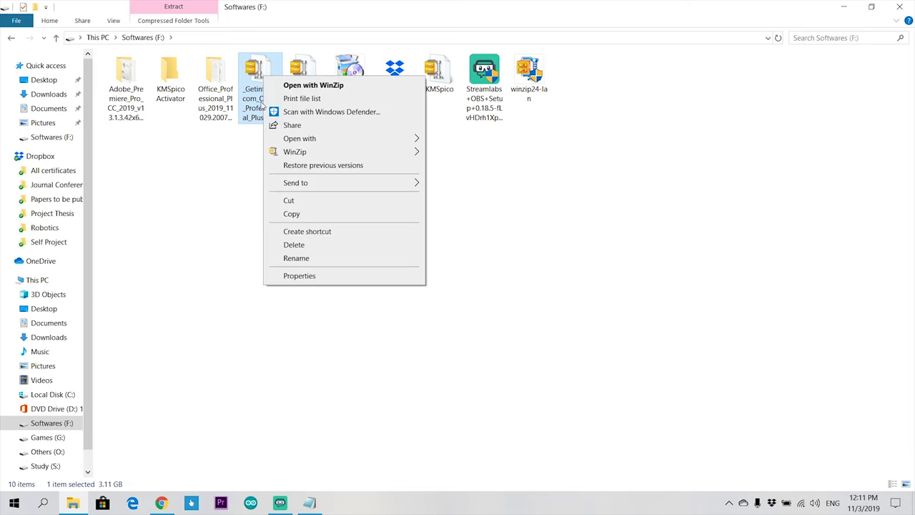
{"action": "left_click", "coordinate": [313, 85]}
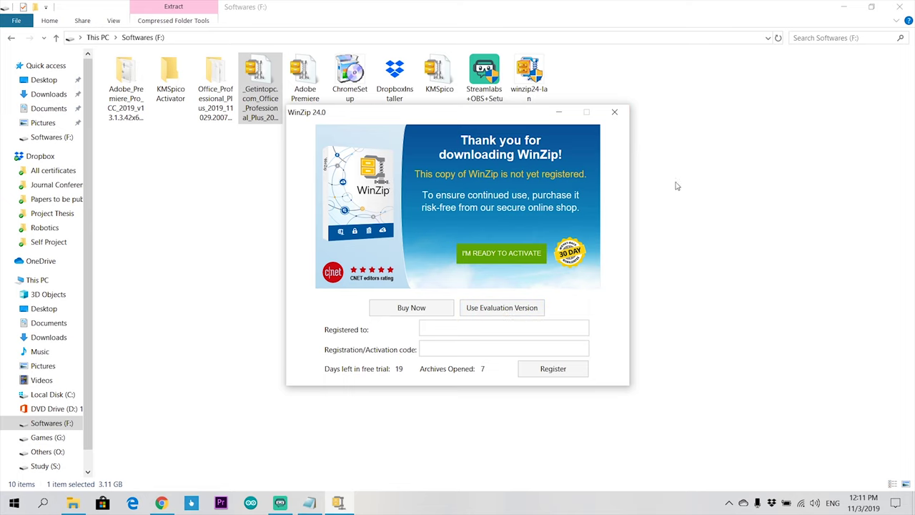
{"action": "left_click", "coordinate": [614, 112]}
- Open the Office Professional Plus 2019 folder and refresh its listing
{"action": "left_click", "coordinate": [214, 83]}
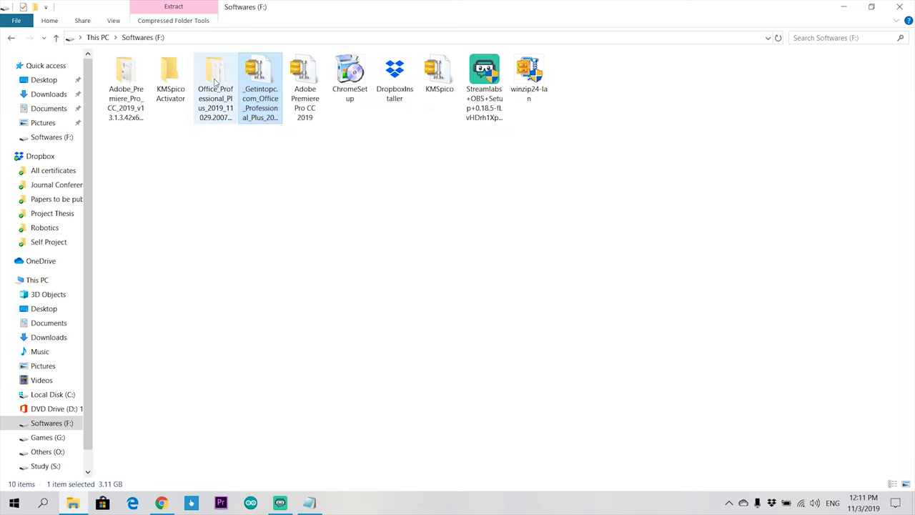
{"action": "double_click", "coordinate": [214, 84]}
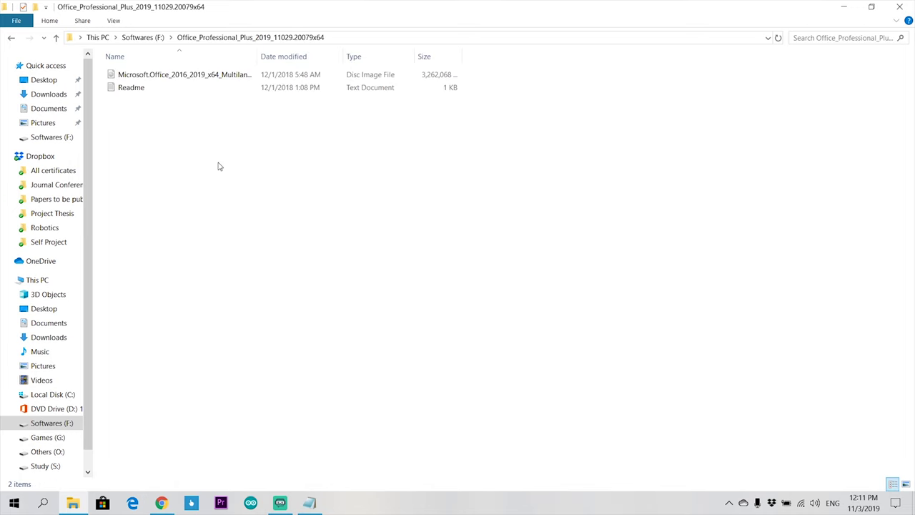
{"action": "right_click", "coordinate": [141, 128]}
{"action": "left_click", "coordinate": [175, 174]}
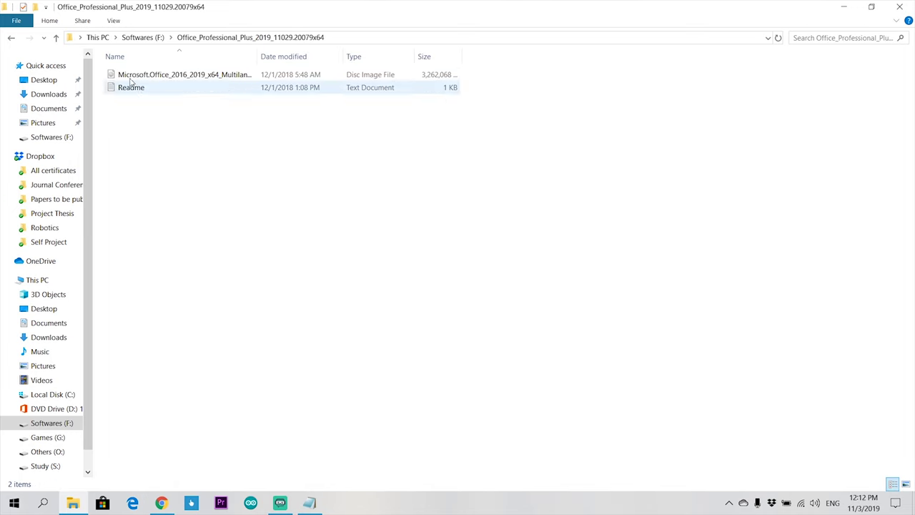
- Mount the Office disc image and run OInstall as administrator
{"action": "right_click", "coordinate": [123, 79]}
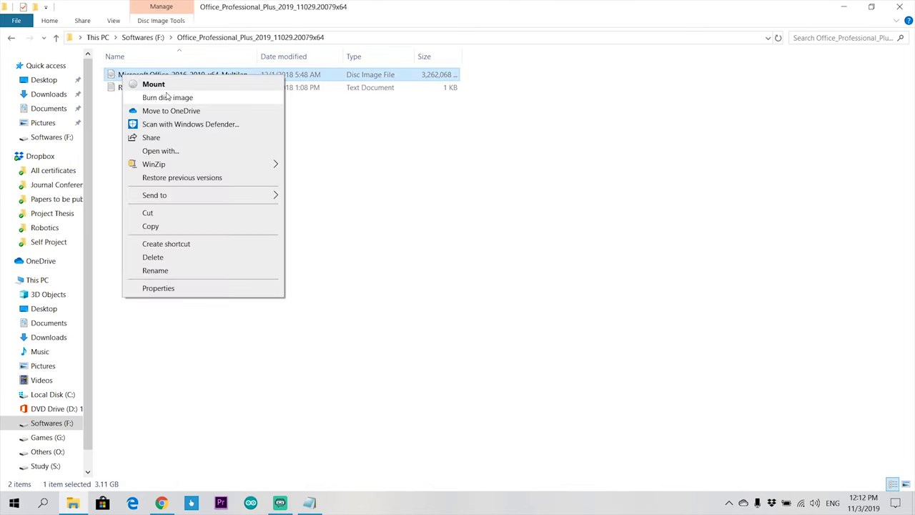
{"action": "left_click", "coordinate": [153, 84]}
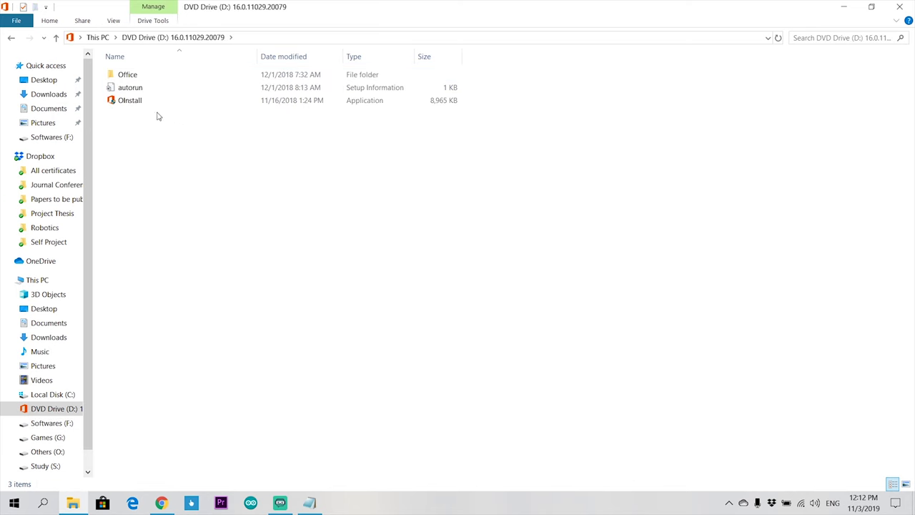
{"action": "right_click", "coordinate": [128, 102]}
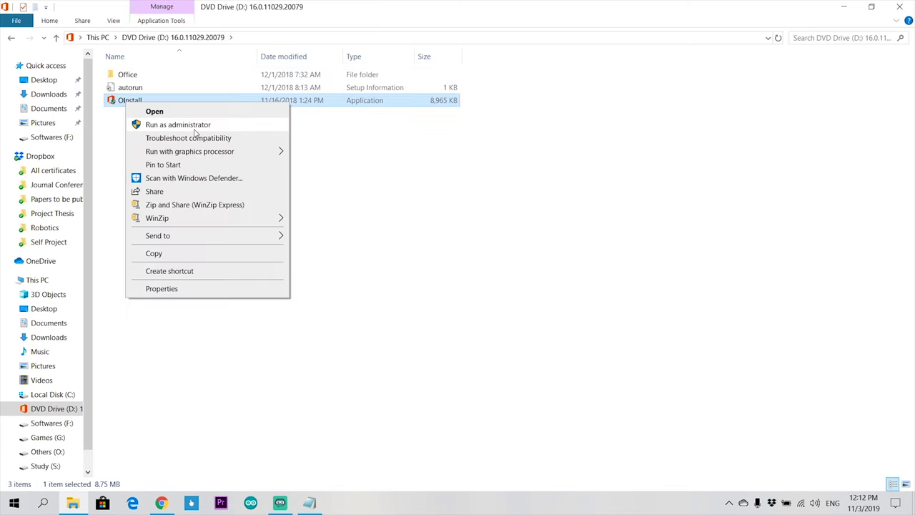
{"action": "left_click", "coordinate": [194, 127]}
- Keep Microsoft Office 2019 as the version and choose the ProPlus 2019 edition
{"action": "left_click", "coordinate": [413, 143]}
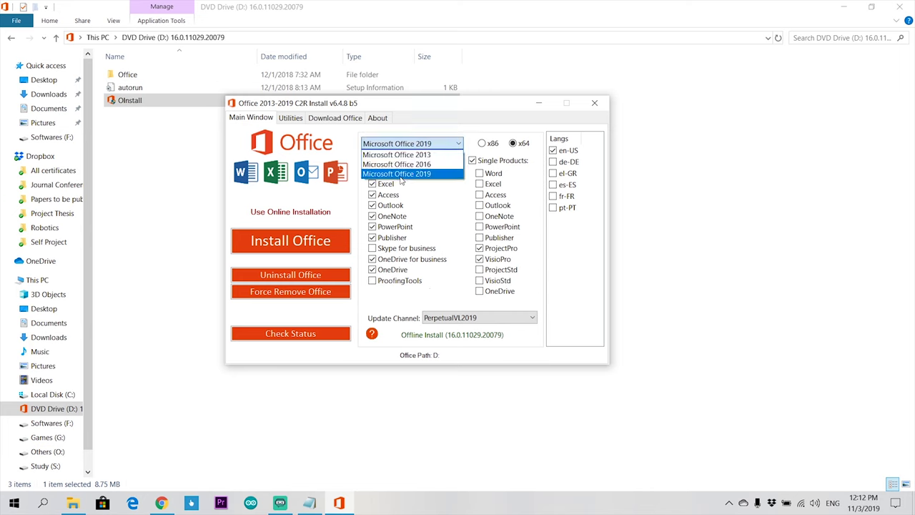
{"action": "left_click", "coordinate": [403, 174]}
{"action": "left_click", "coordinate": [406, 163]}
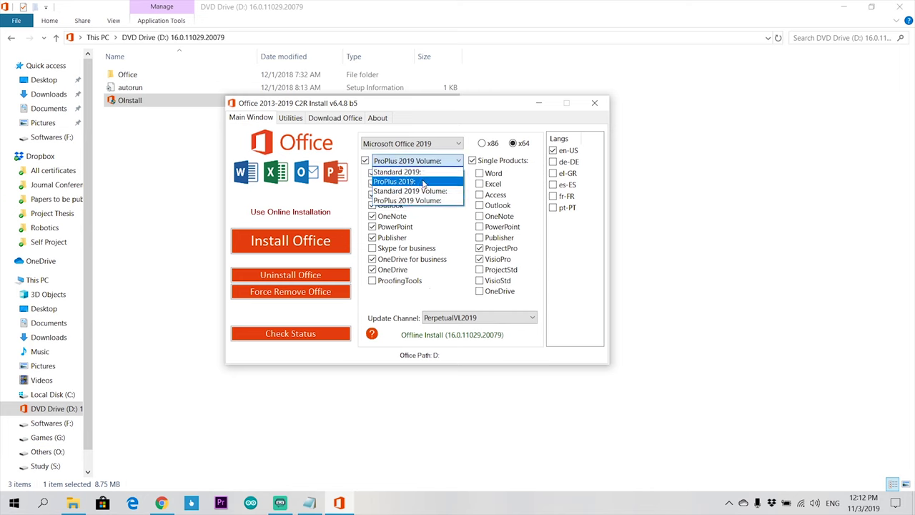
{"action": "left_click", "coordinate": [425, 182]}
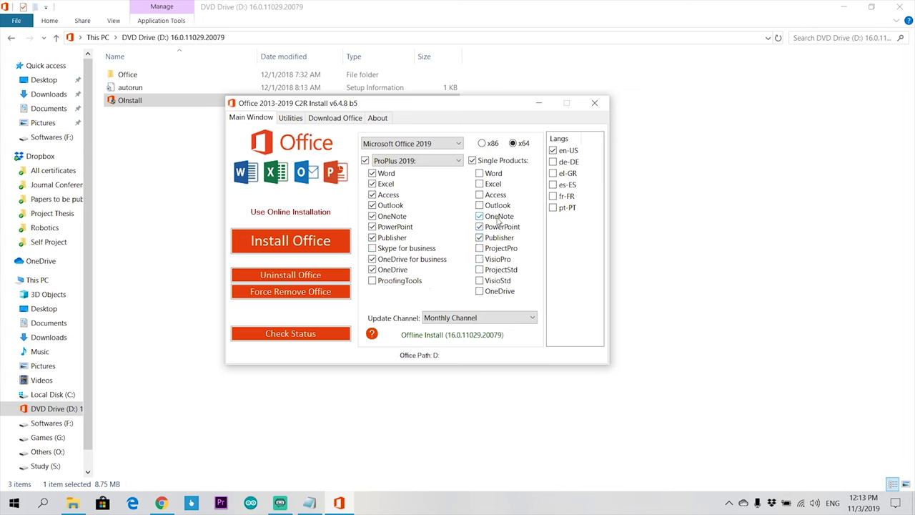
- Run Install Office, dismiss the completion message, and close the installer and File Explorer
{"action": "left_click", "coordinate": [298, 242]}
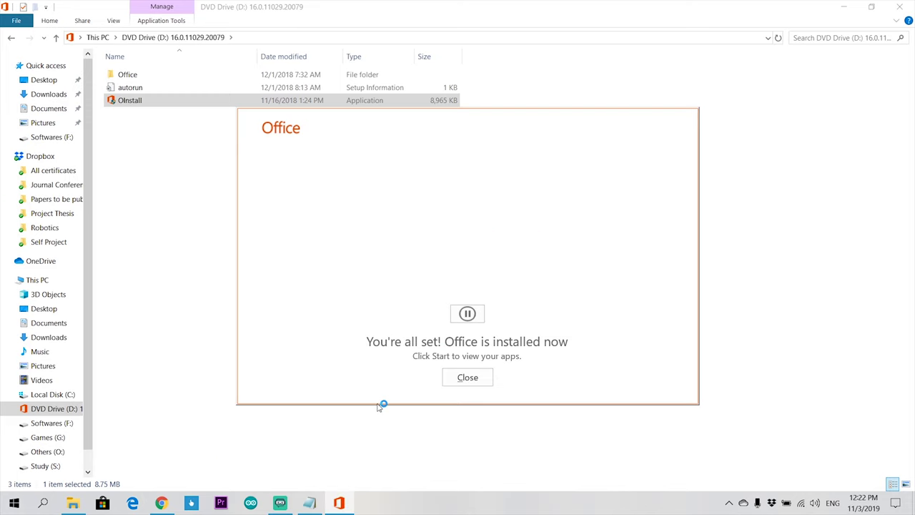
{"action": "left_click", "coordinate": [484, 380]}
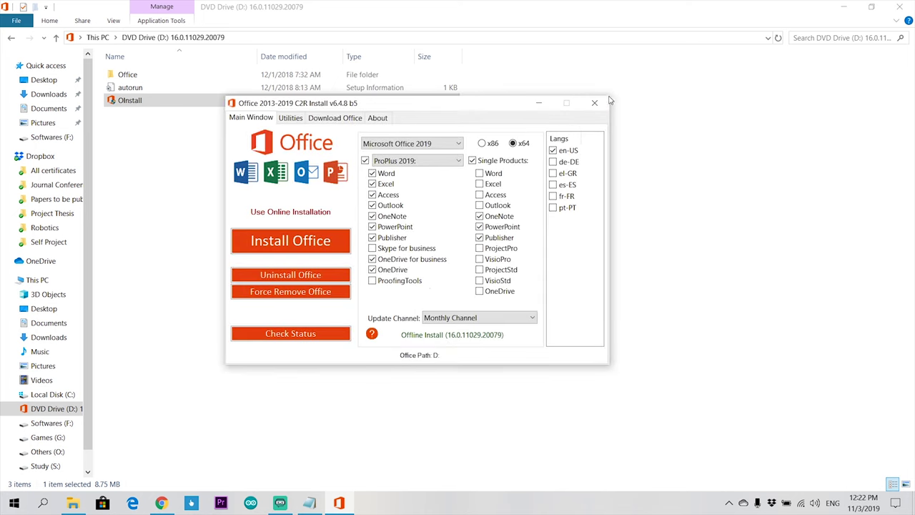
{"action": "left_click", "coordinate": [594, 103]}
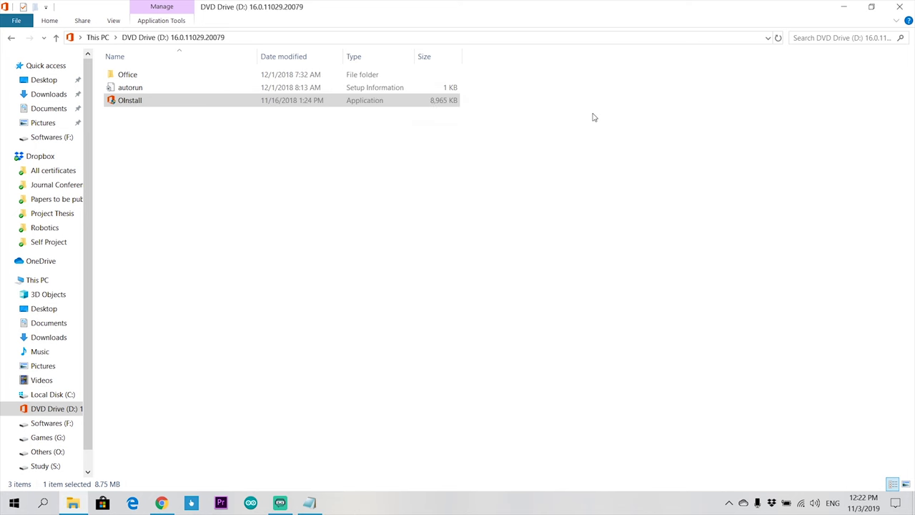
{"action": "left_click", "coordinate": [908, 6]}
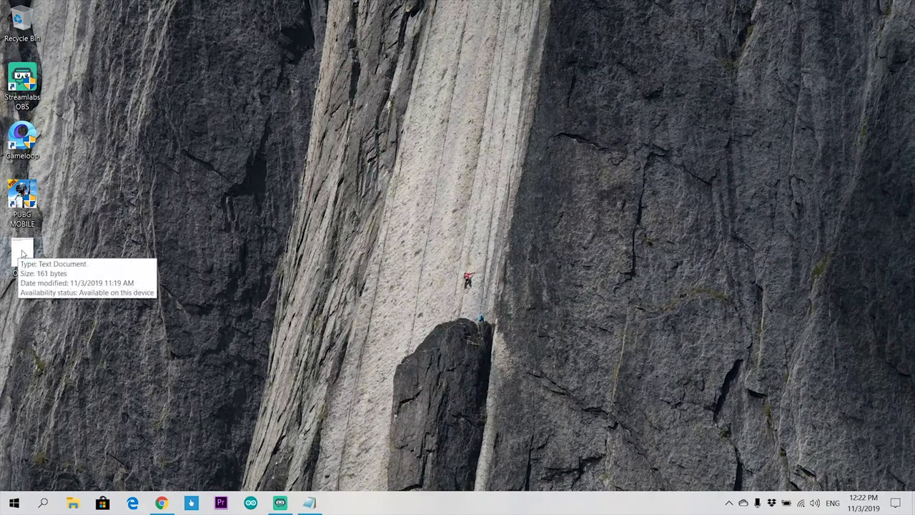
- Refresh the desktop and launch Word from Start, skipping the product key prompt
{"action": "right_click", "coordinate": [133, 198]}
{"action": "left_click", "coordinate": [185, 238]}
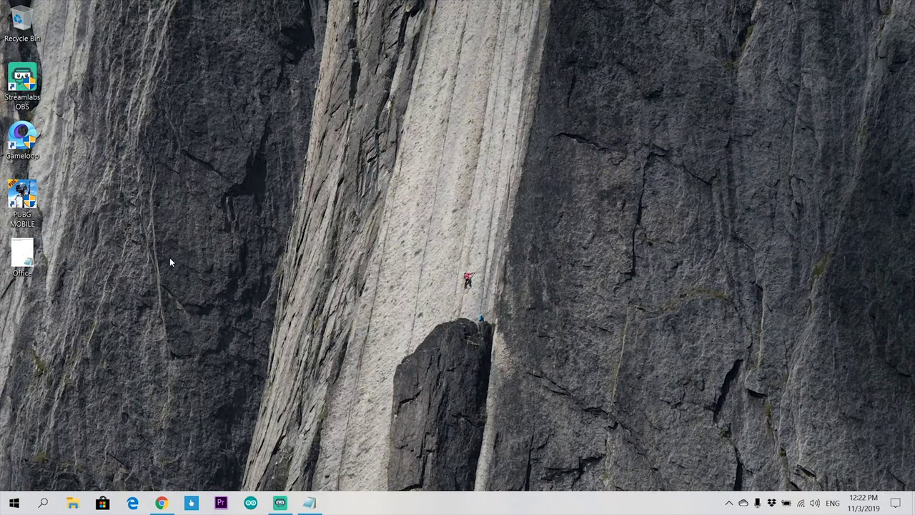
{"action": "left_click", "coordinate": [14, 502]}
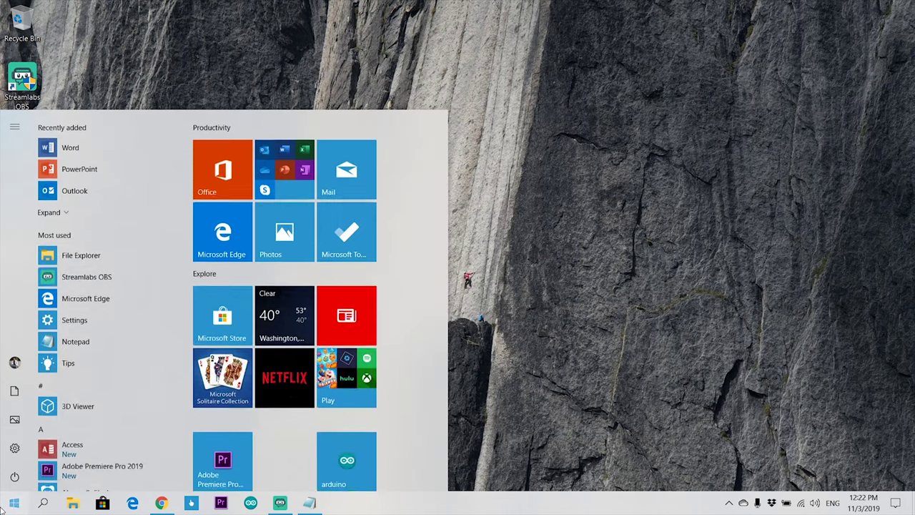
{"action": "left_click", "coordinate": [78, 146]}
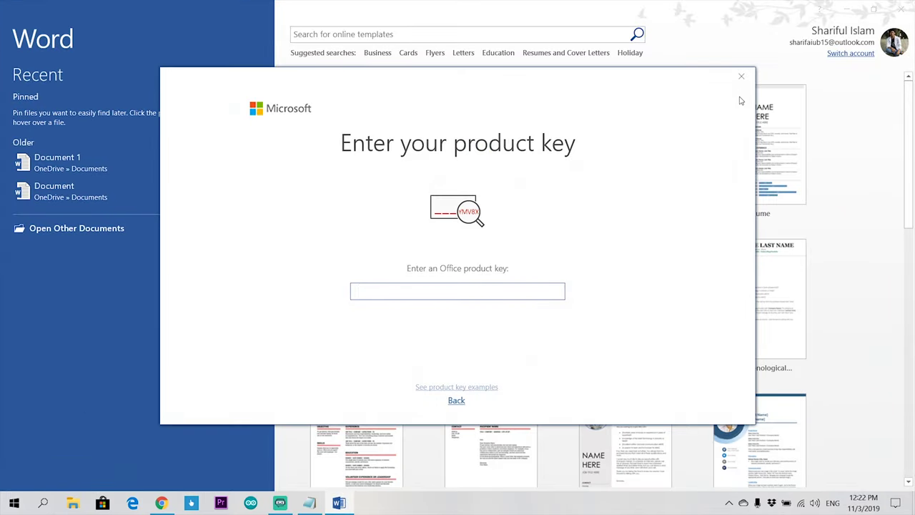
{"action": "left_click", "coordinate": [741, 75]}
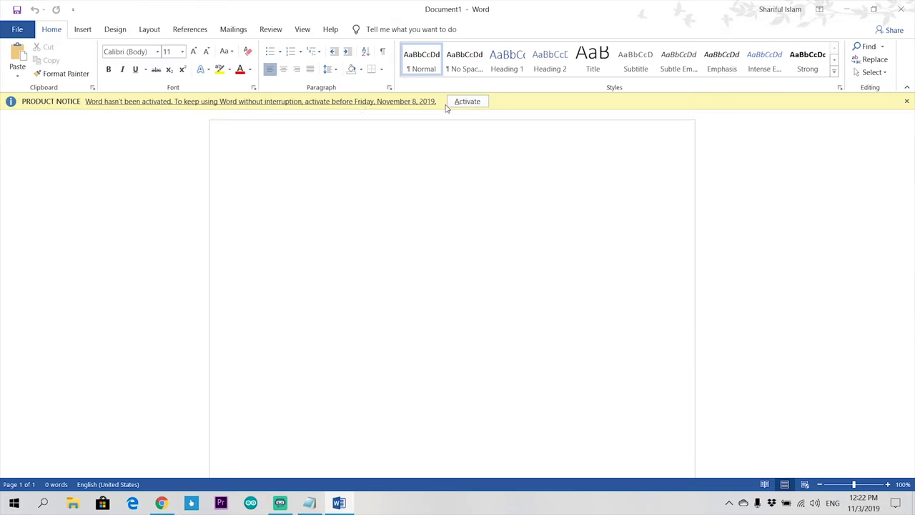
- View File > Account showing Professional Plus 2019 requires activation, then close Word
{"action": "left_click", "coordinate": [16, 29]}
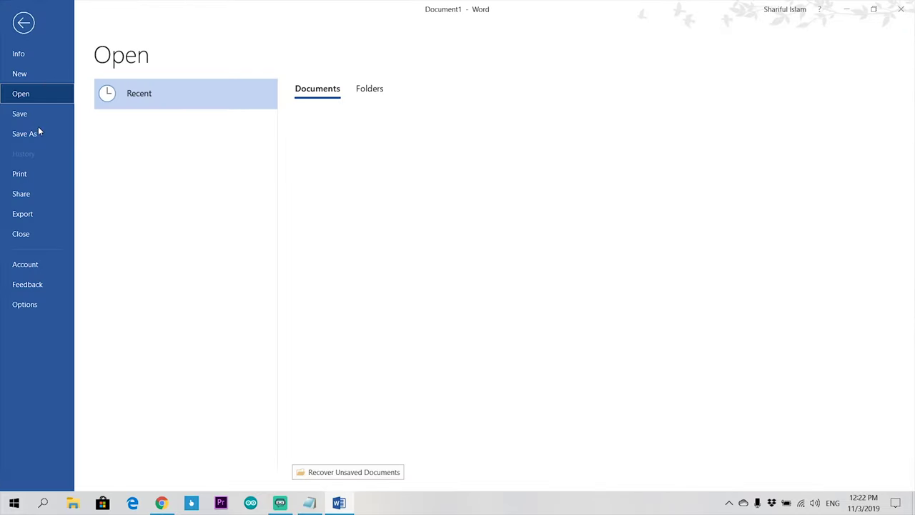
{"action": "left_click", "coordinate": [29, 266]}
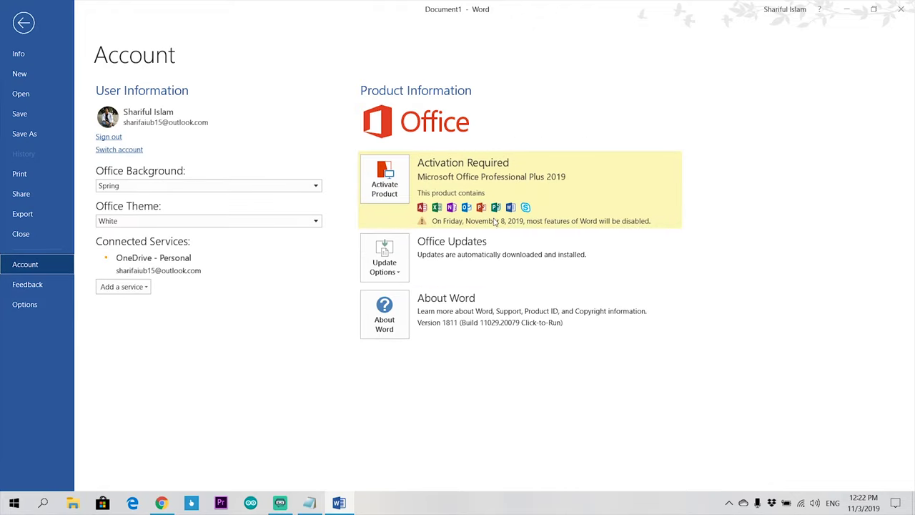
{"action": "left_click", "coordinate": [873, 9]}
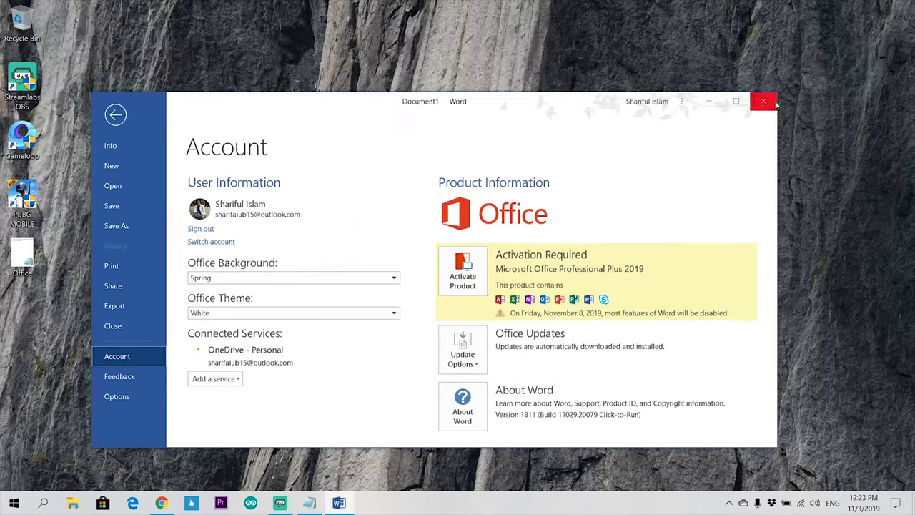
{"action": "key", "text": "Escape"}
{"action": "left_click", "coordinate": [764, 102]}
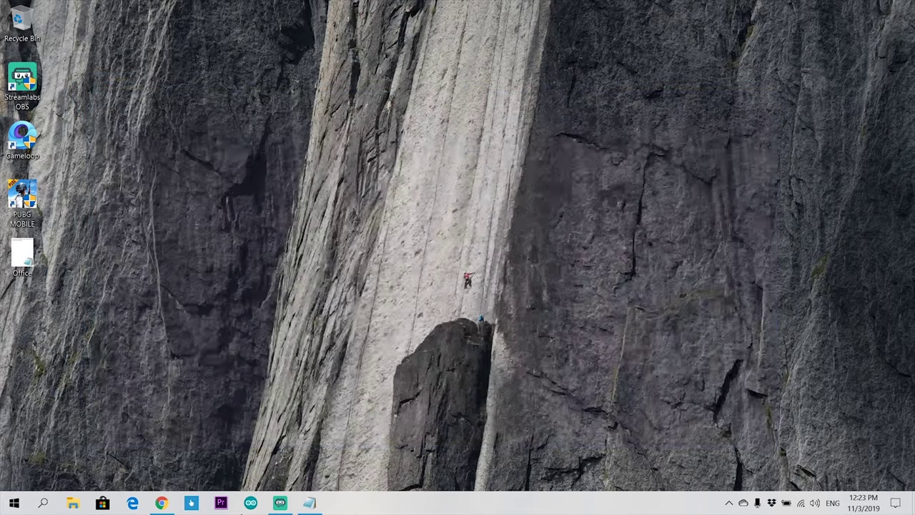
- Copy the office2019.txt activator address from the notes and select Chrome's address bar
{"action": "left_click", "coordinate": [309, 502]}
{"action": "left_click_drag", "start_coordinate": [323, 125], "coordinate": [121, 122]}
{"action": "left_click", "coordinate": [672, 69]}
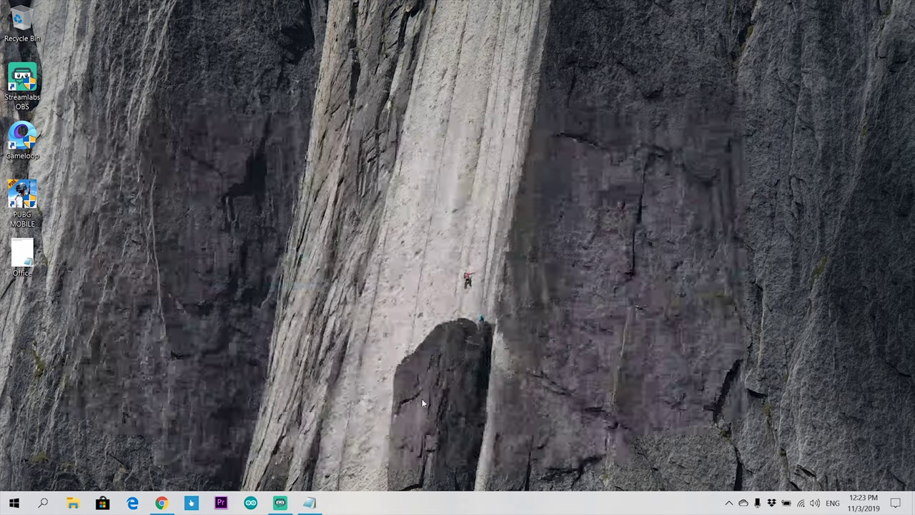
{"action": "left_click", "coordinate": [160, 503]}
{"action": "left_click", "coordinate": [206, 32]}
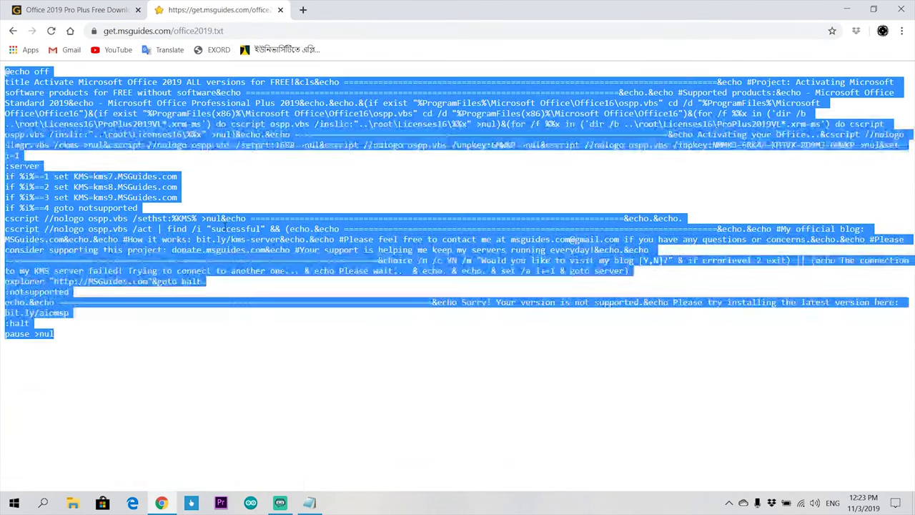
- Create a new desktop text document named Activator.cmd and paste the copied activation script into it
{"action": "left_click", "coordinate": [847, 8]}
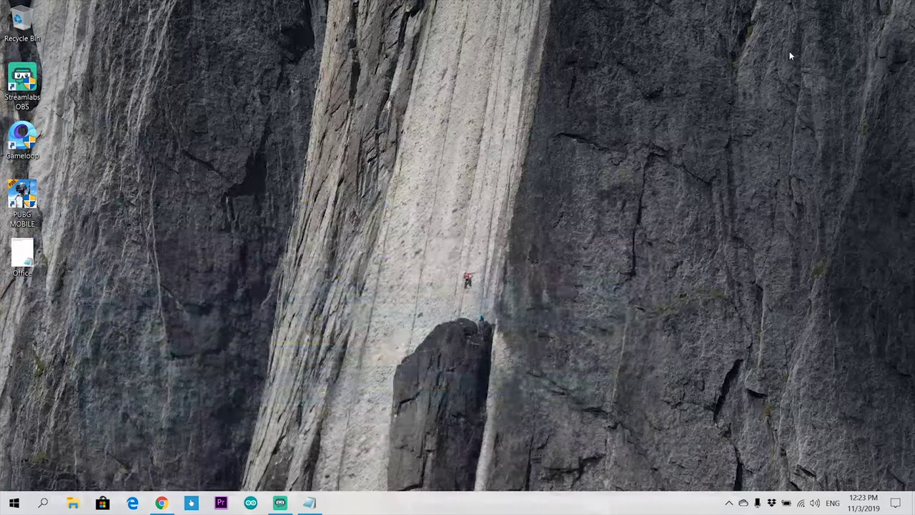
{"action": "right_click", "coordinate": [121, 190]}
{"action": "mouse_move", "coordinate": [242, 375]}
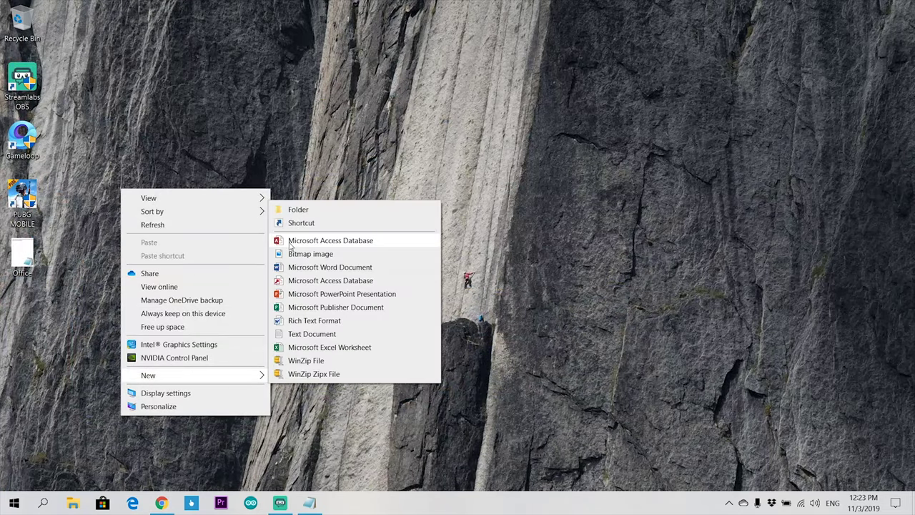
{"action": "left_click", "coordinate": [323, 334]}
{"action": "type", "text": "Ac"}
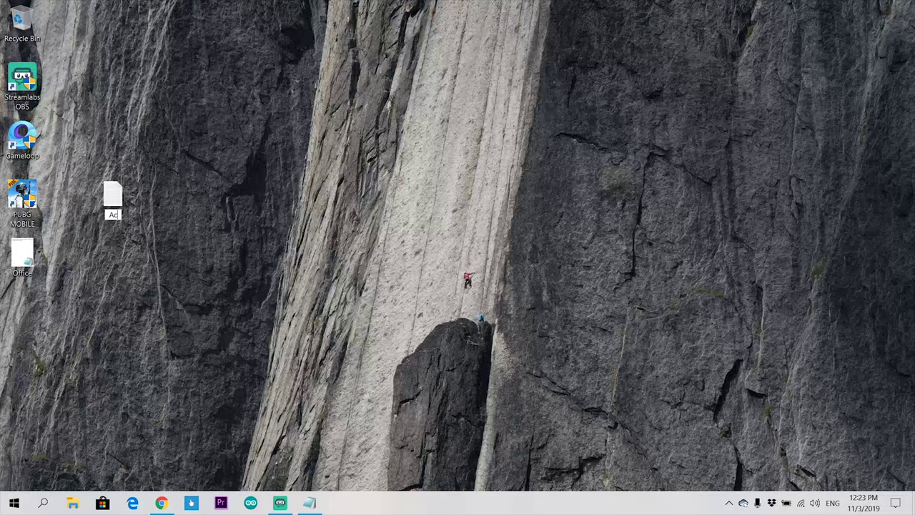
{"action": "type", "text": "tivator.cmd"}
{"action": "key", "text": "Return"}
{"action": "key", "text": "Return"}
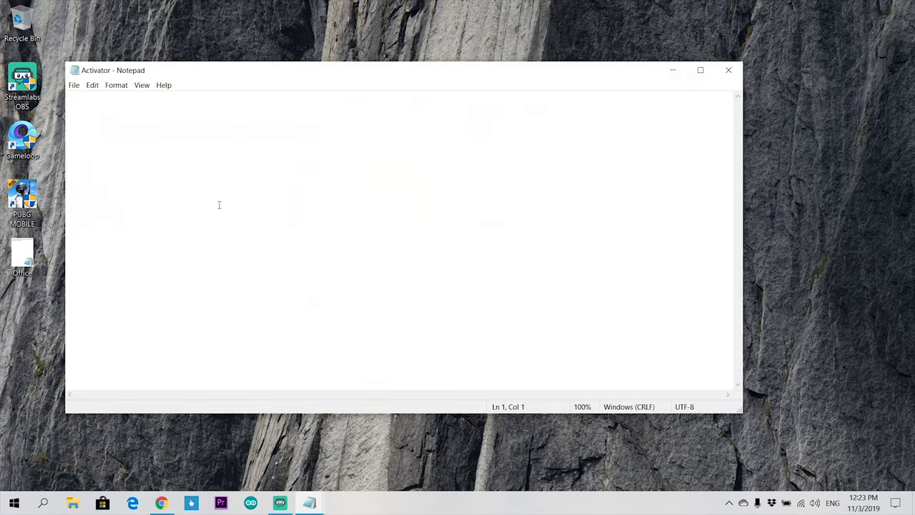
{"action": "key", "text": "ctrl+v"}
- Save the script from Notepad as 'Activator.cmd' and close the file
{"action": "left_click", "coordinate": [74, 85]}
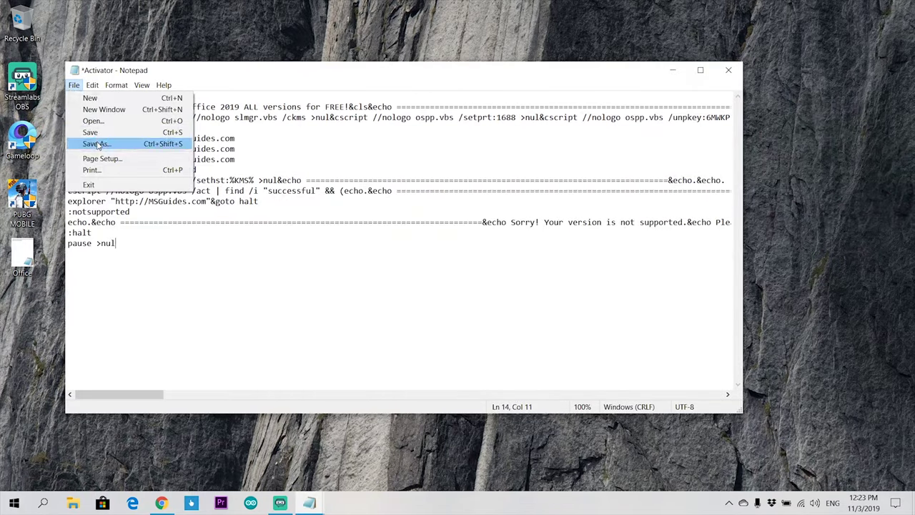
{"action": "left_click", "coordinate": [97, 143]}
{"action": "left_click", "coordinate": [211, 312]}
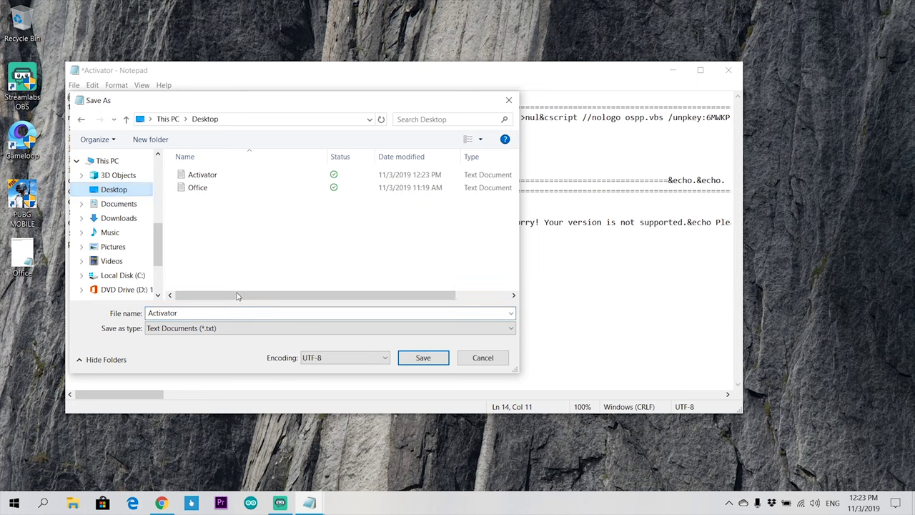
{"action": "double_click", "coordinate": [202, 313]}
{"action": "left_click", "coordinate": [202, 312]}
{"action": "type", "text": ".cmd"}
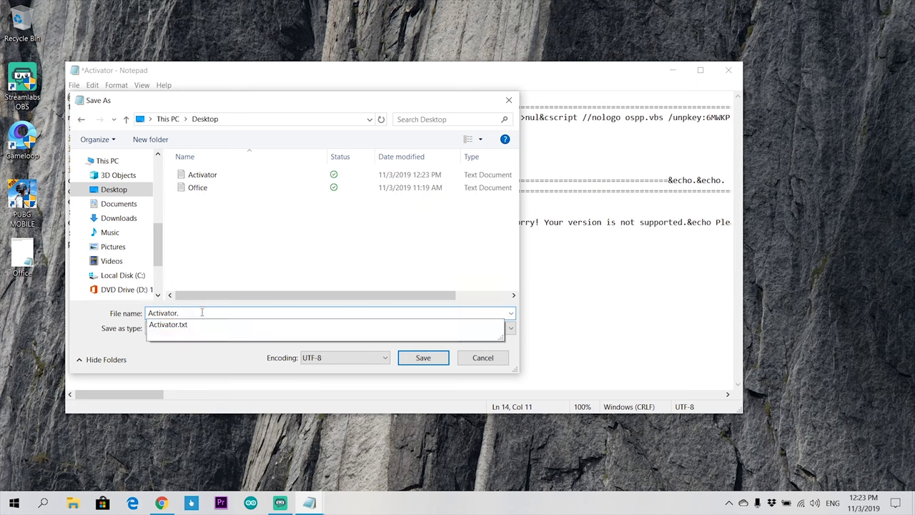
{"action": "left_click", "coordinate": [436, 361]}
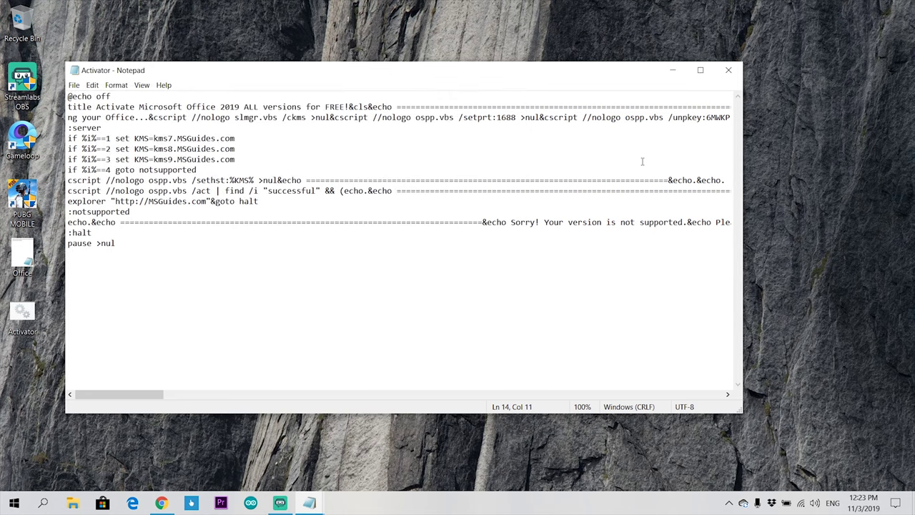
{"action": "left_click", "coordinate": [727, 71]}
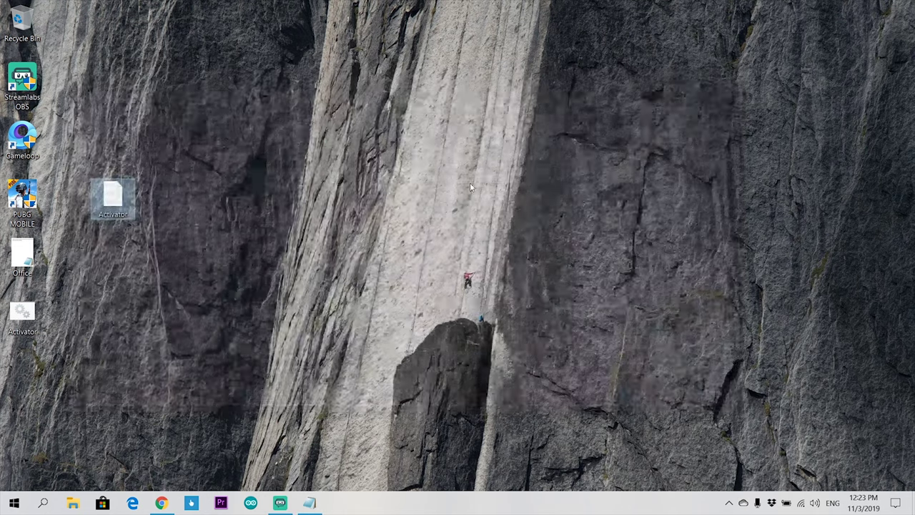
- Run Activator.cmd as administrator until activation succeeds, then answer N to close the console
{"action": "right_click", "coordinate": [22, 312]}
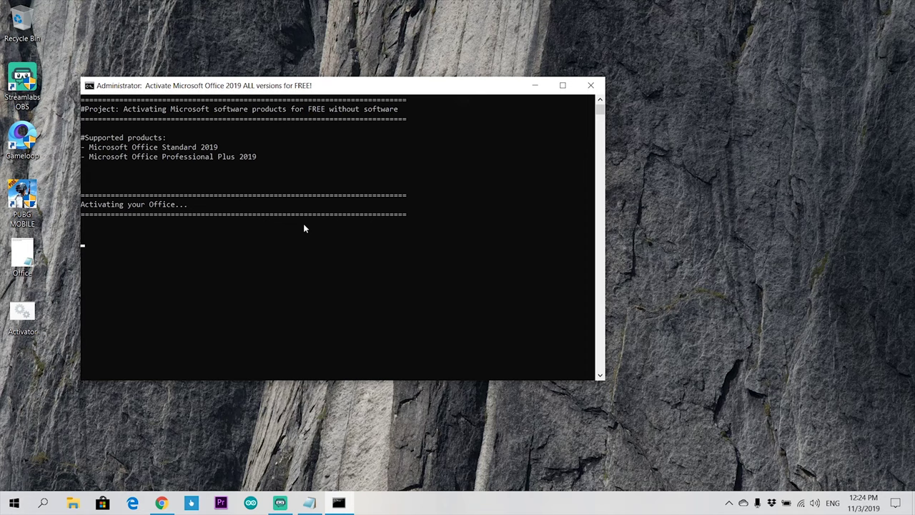
{"action": "right_click", "coordinate": [664, 5]}
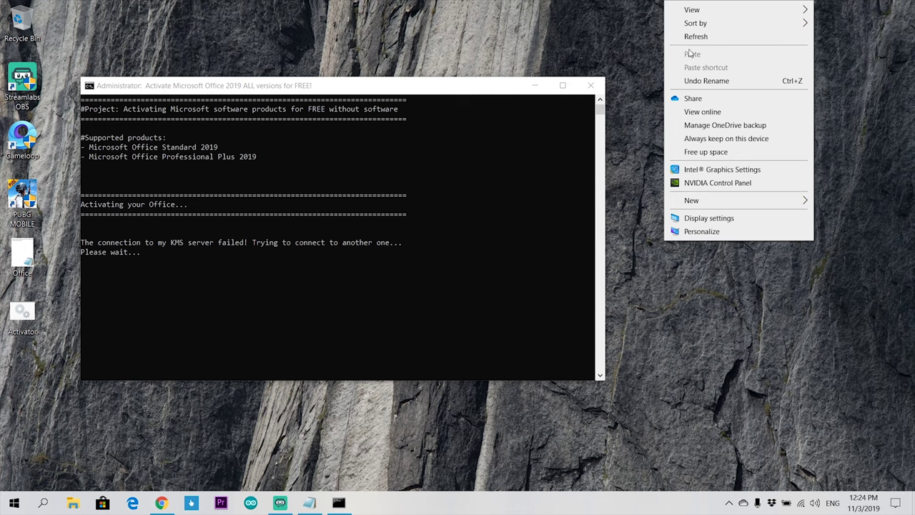
{"action": "left_click", "coordinate": [687, 39]}
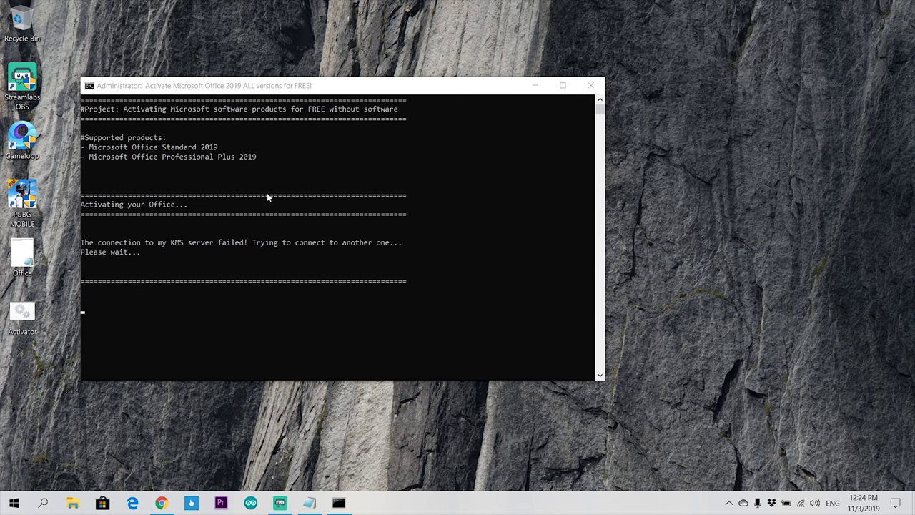
{"action": "left_click", "coordinate": [100, 250]}
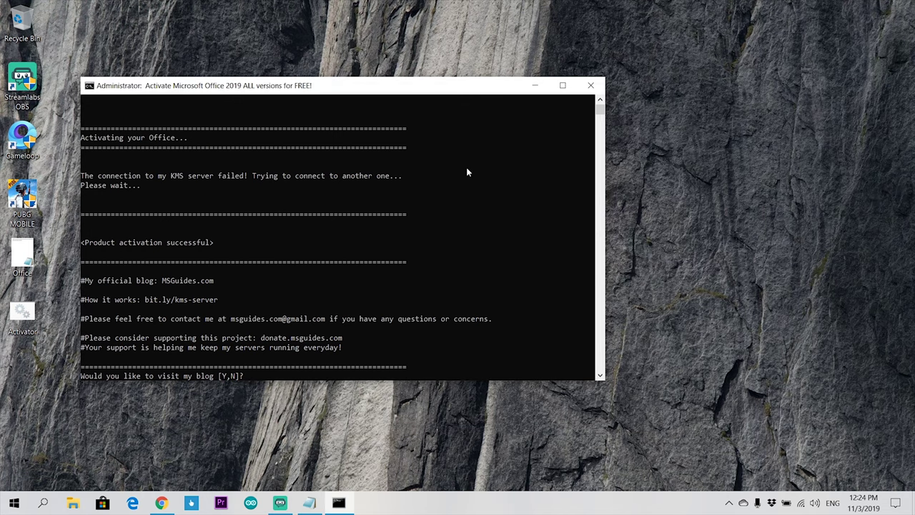
{"action": "key", "text": "n"}
{"action": "right_click", "coordinate": [237, 99]}
- Launch Word maximized, start a blank document, and view the Account page showing Product Activated
{"action": "left_click", "coordinate": [290, 136]}
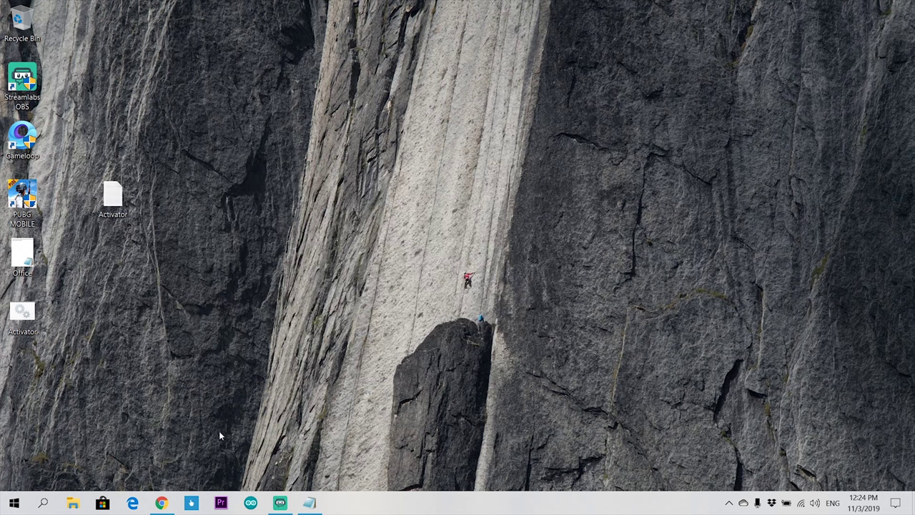
{"action": "left_click", "coordinate": [14, 502]}
{"action": "left_click", "coordinate": [49, 147]}
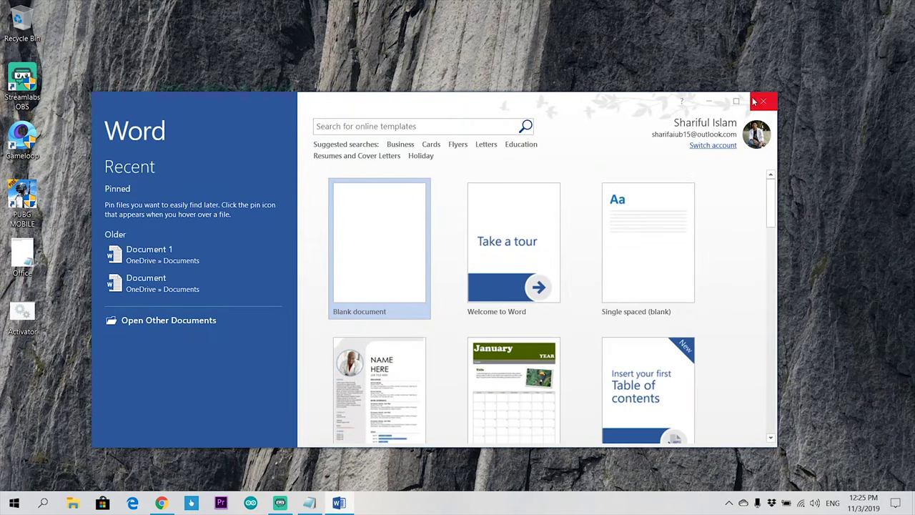
{"action": "left_click", "coordinate": [740, 102]}
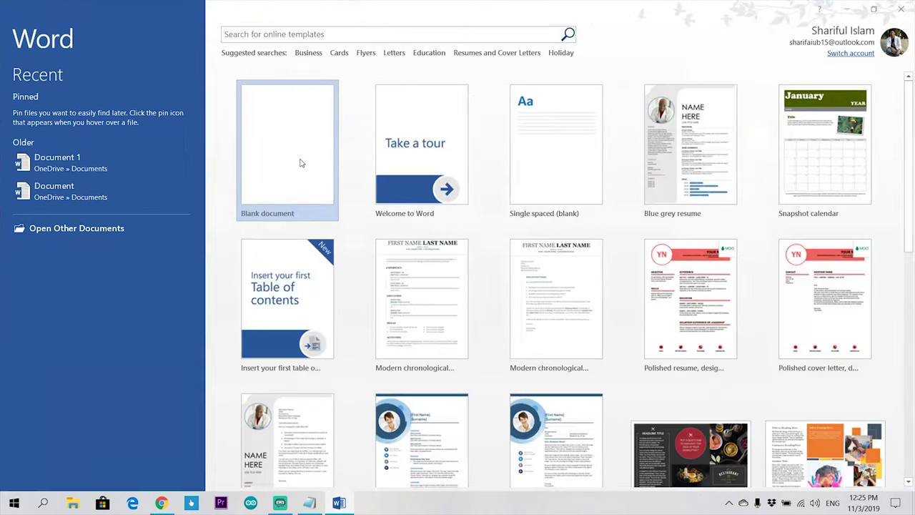
{"action": "left_click", "coordinate": [299, 161]}
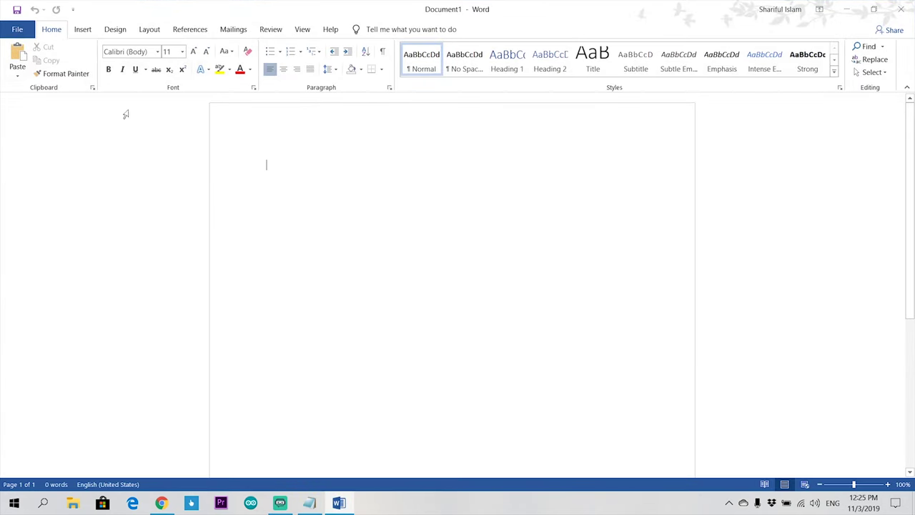
{"action": "left_click", "coordinate": [17, 29]}
{"action": "left_click", "coordinate": [24, 264]}
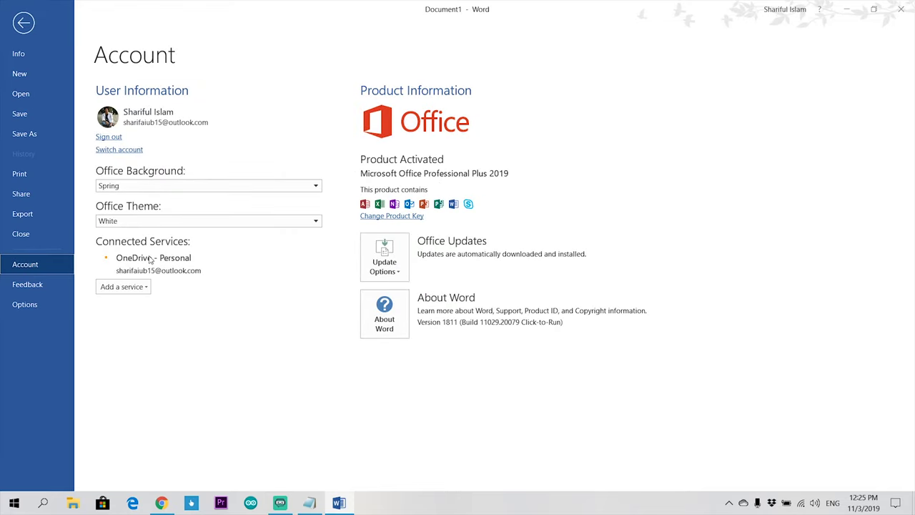